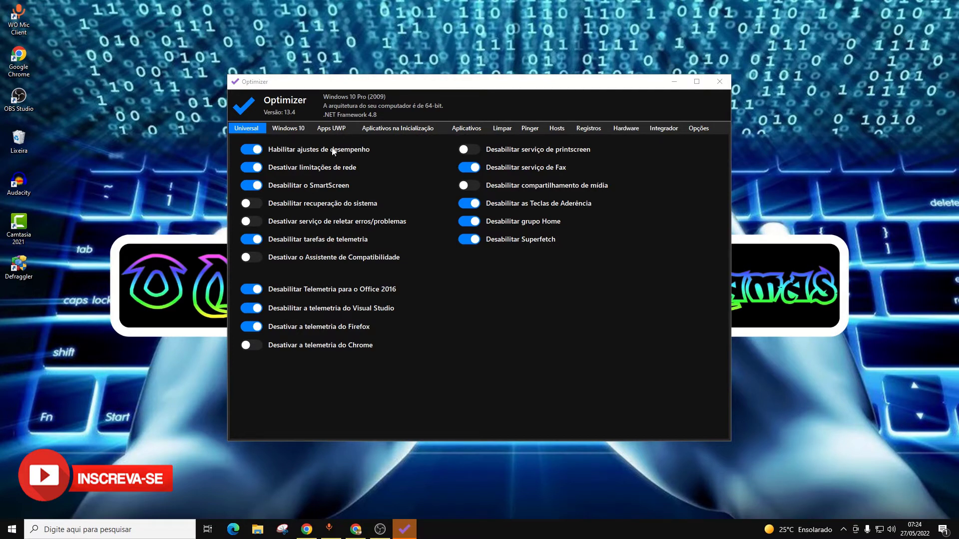
Turn on the options disabling Chrome telemetry (Desativar a telemetria do Chrome) and Windows 10 quick access history (Desativar Histórico de Acesso Rápido)
mouse_move(342, 152)
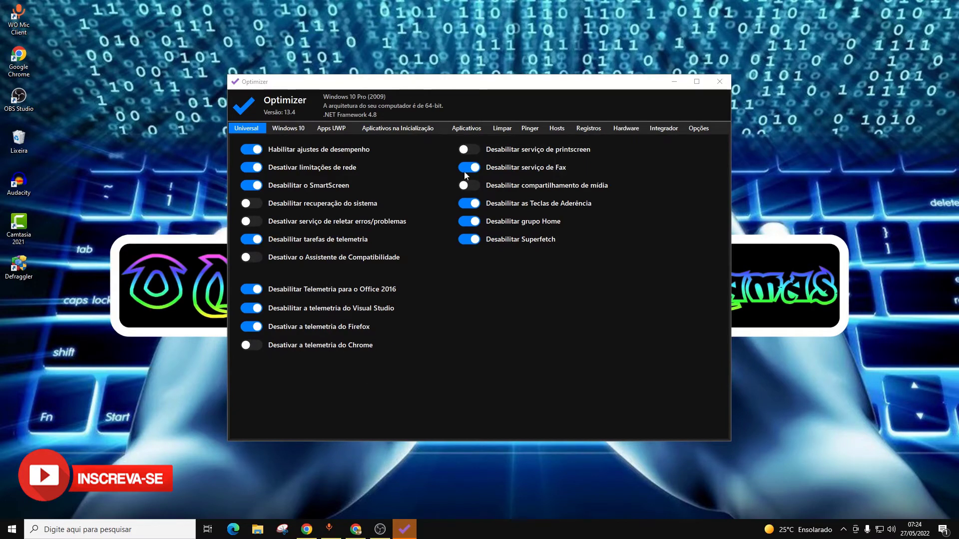
left_click(249, 348)
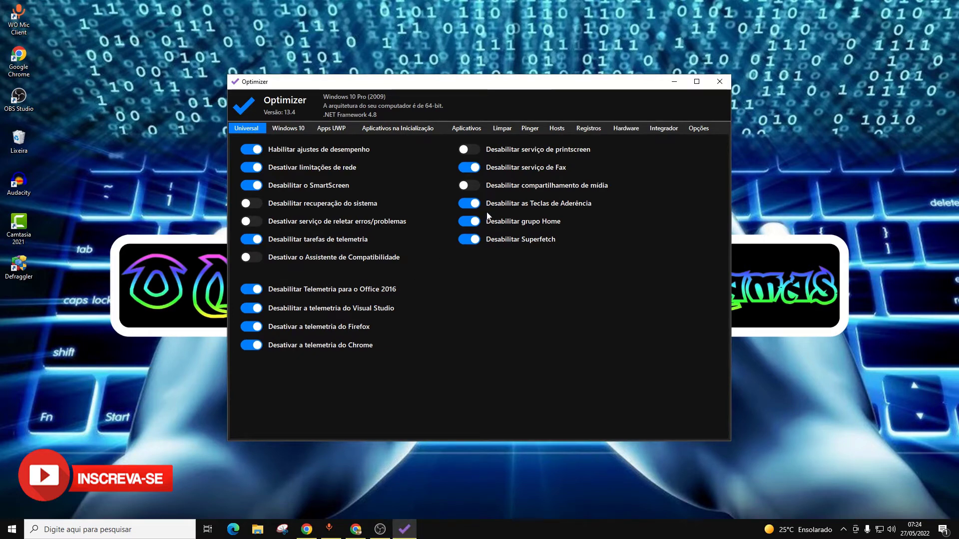
left_click(283, 130)
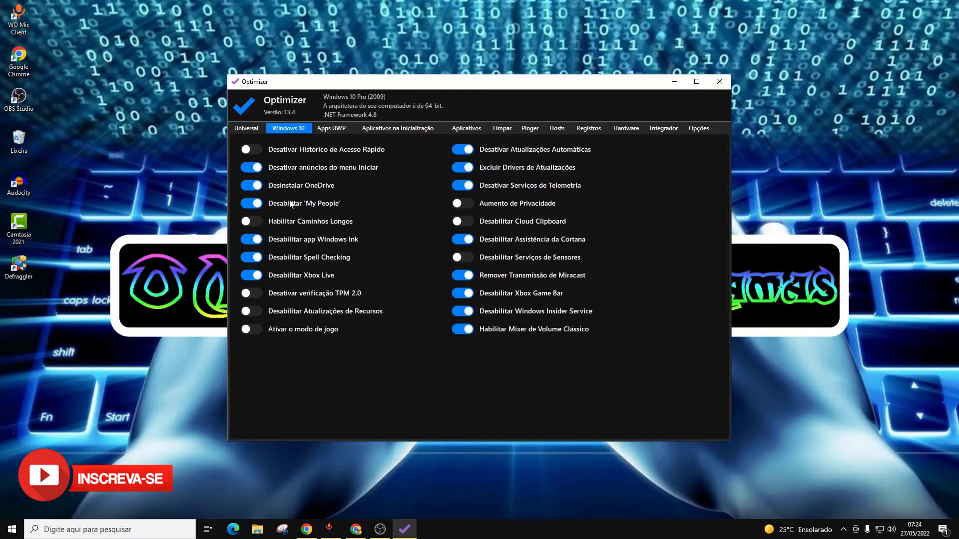
left_click(318, 150)
mouse_move(523, 155)
Remove the MicrosoftEdgeAutoLaunch entry from the applications that start with the system
left_click(343, 128)
left_click(388, 129)
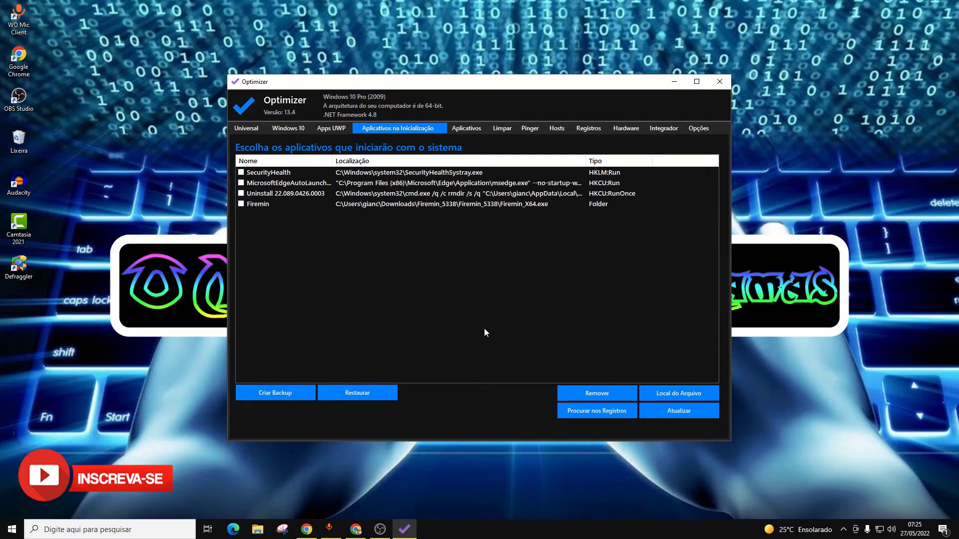
left_click(241, 183)
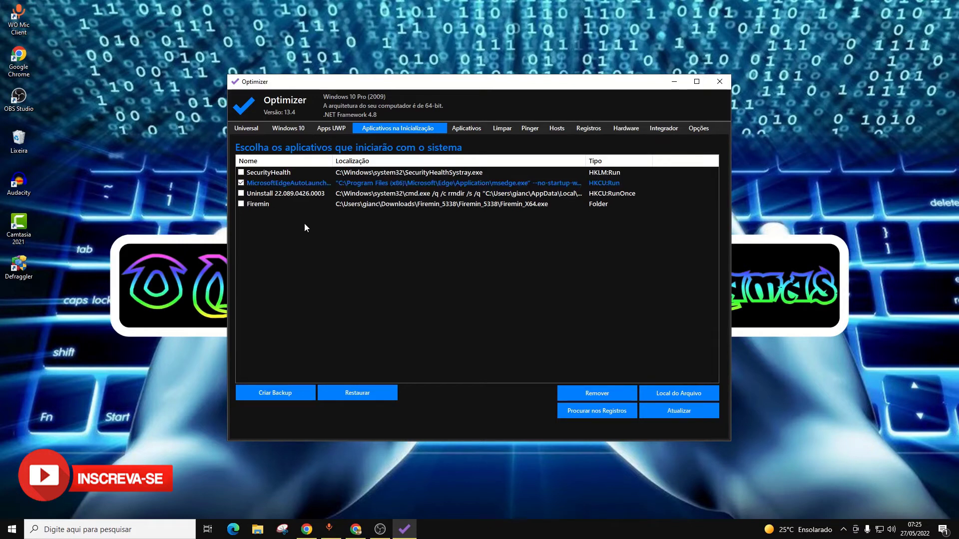
left_click(598, 396)
left_click(519, 306)
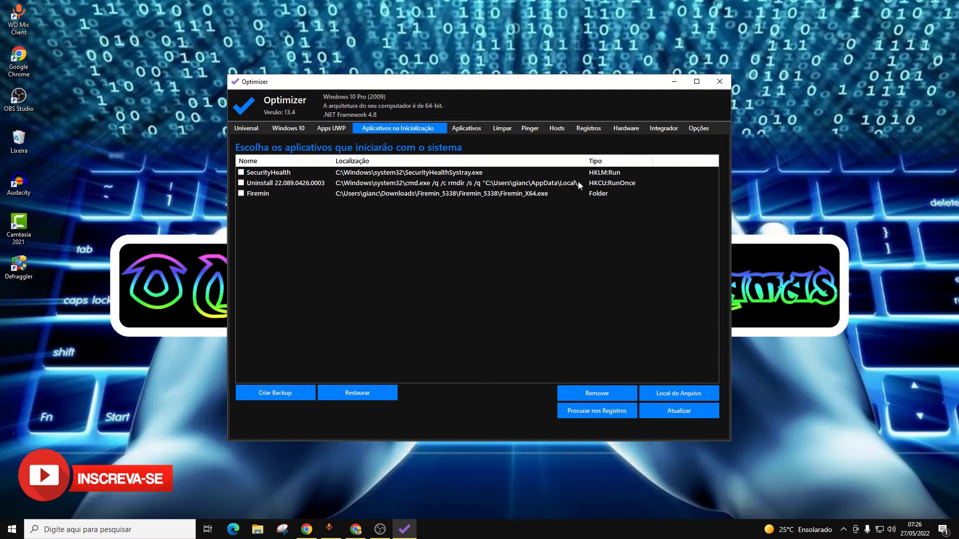
Remove the Uninstall 22.089.0426.0003 entry from the applications that start with the system
left_click(274, 193)
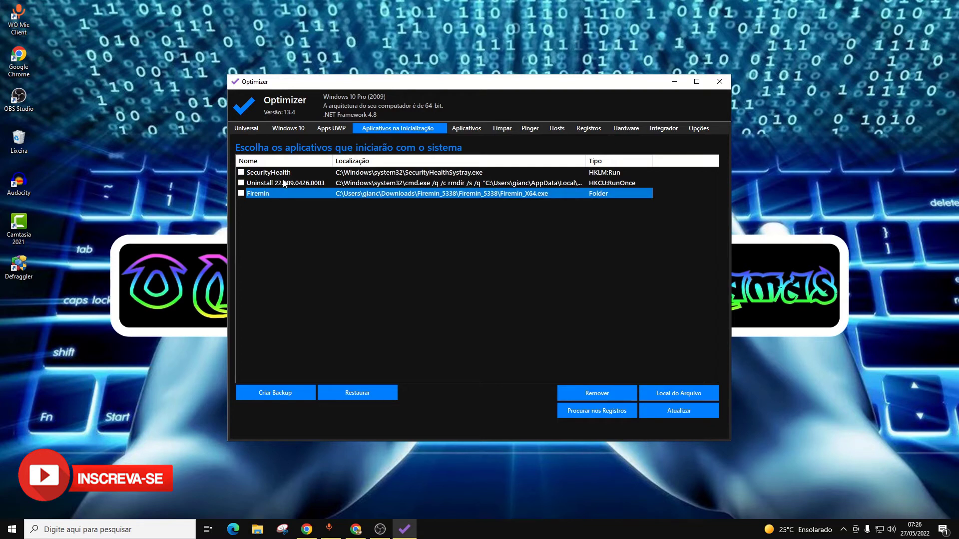
left_click(284, 183)
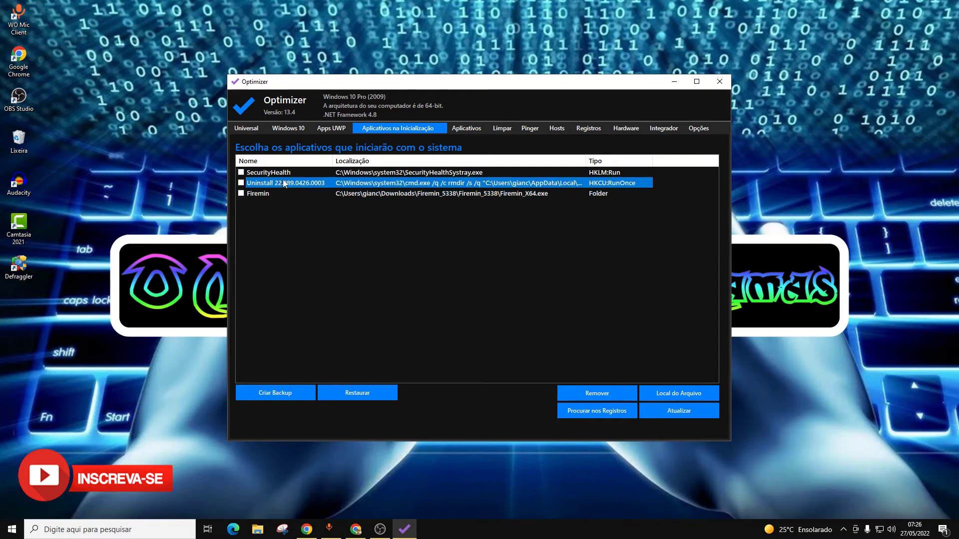
left_click(241, 183)
left_click(610, 397)
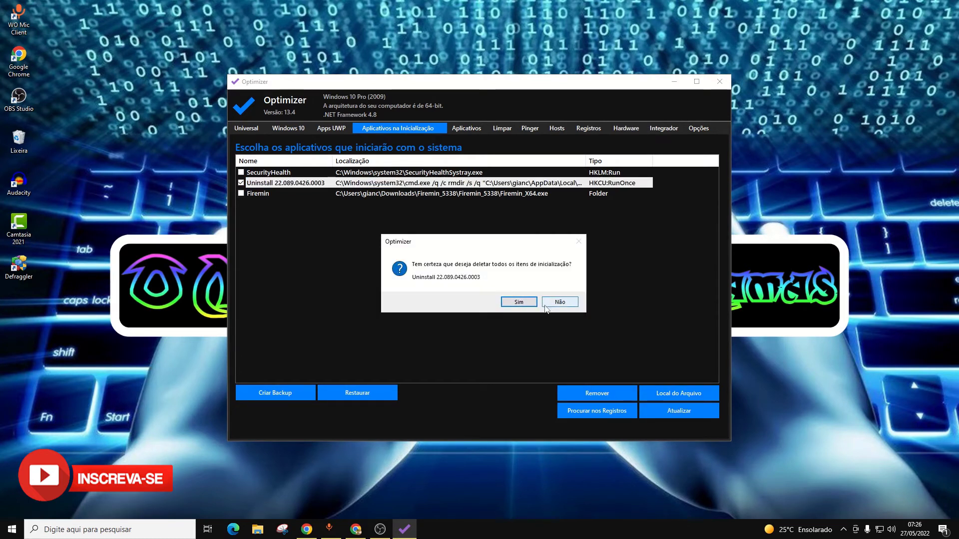
left_click(514, 303)
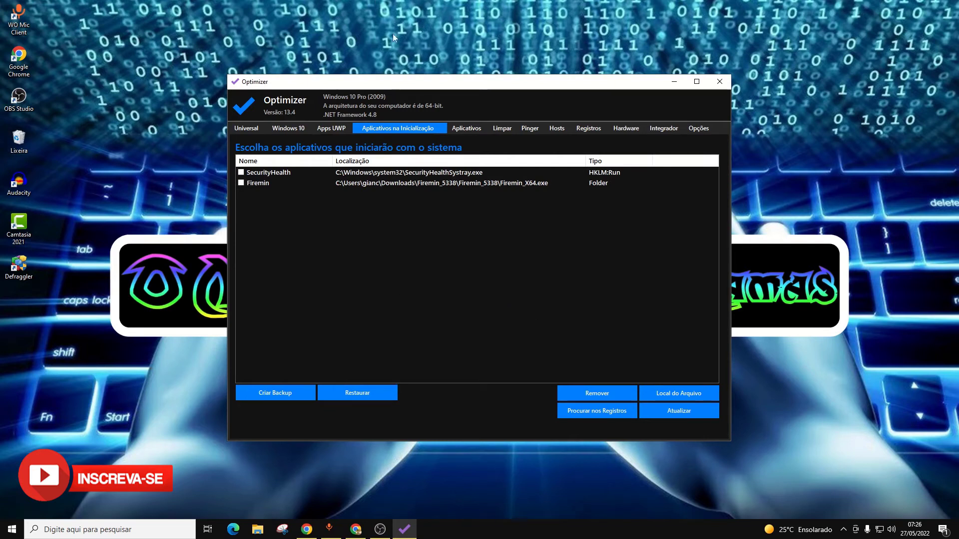
Look through the downloadable applications in the Internet, Vídeo & Áudio and Sistema & Ferramentas categories
left_click(467, 129)
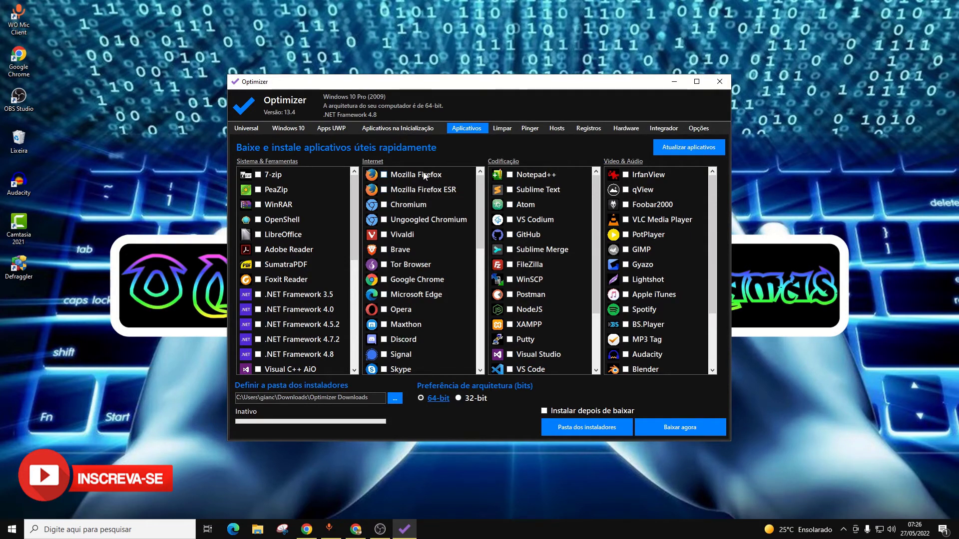
scroll(425, 183, "down", 10)
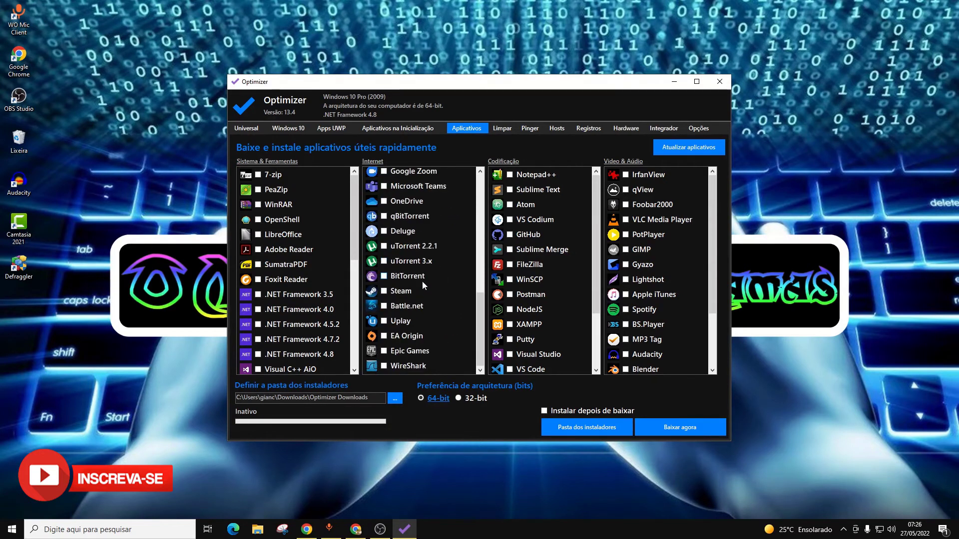
scroll(422, 281, "up", 10)
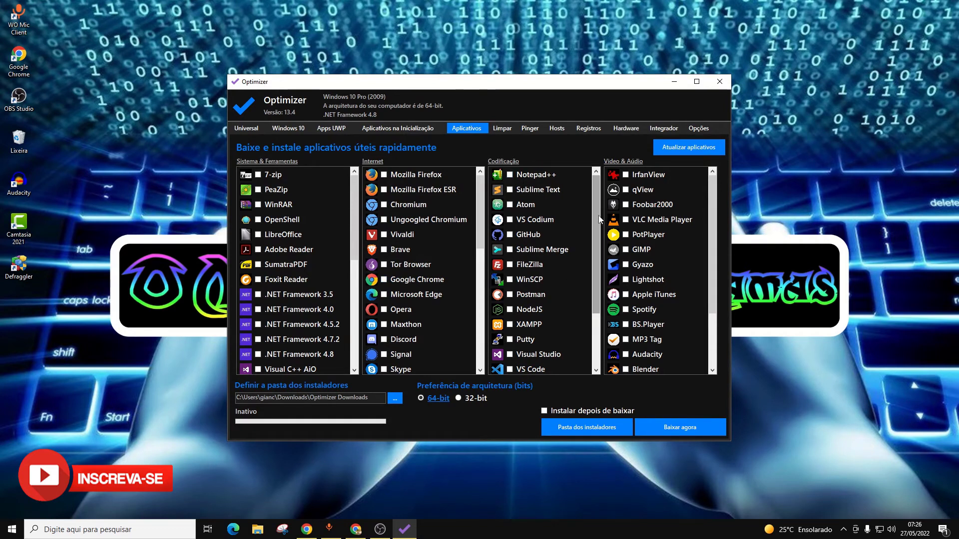
scroll(655, 250, "down", 3)
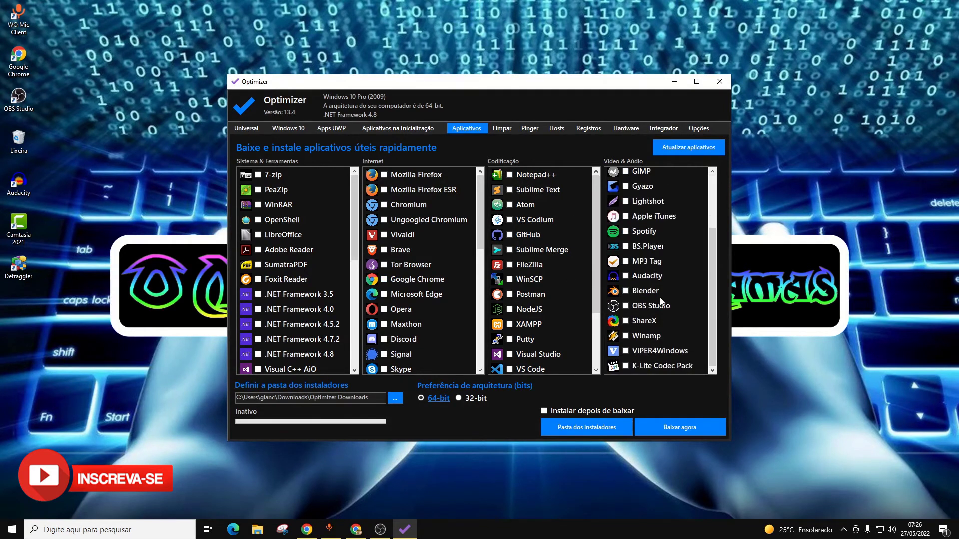
scroll(659, 352, "up", 3)
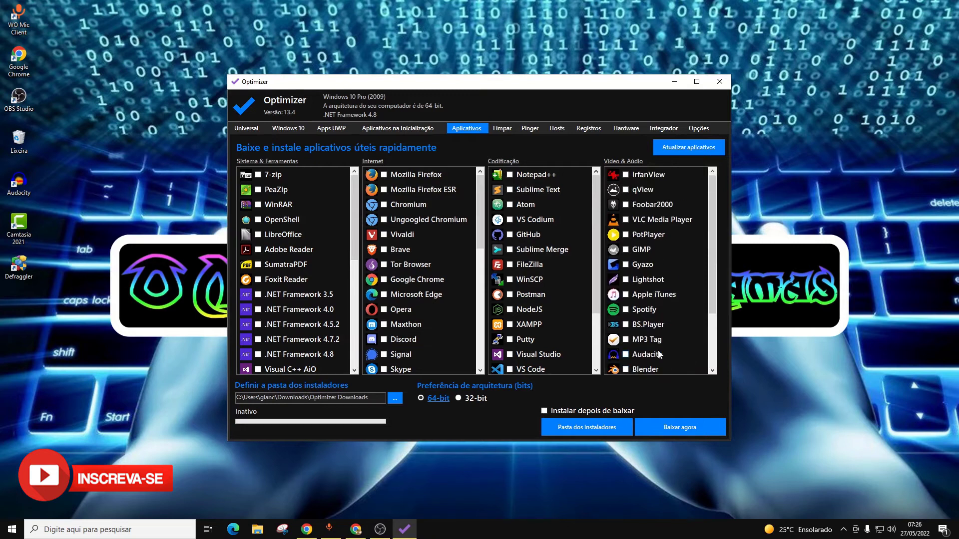
scroll(658, 352, "down", 3)
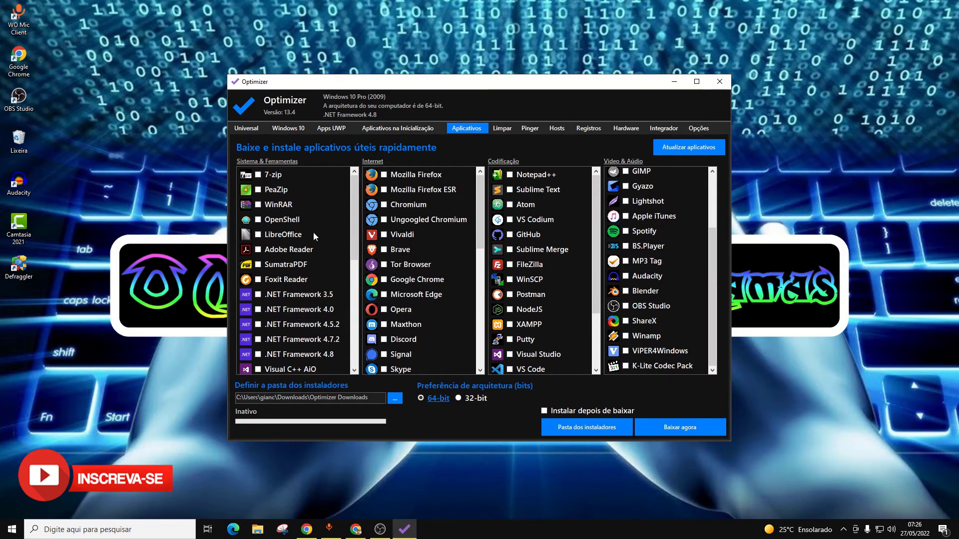
scroll(313, 235, "down", 2)
scroll(314, 235, "down", 2)
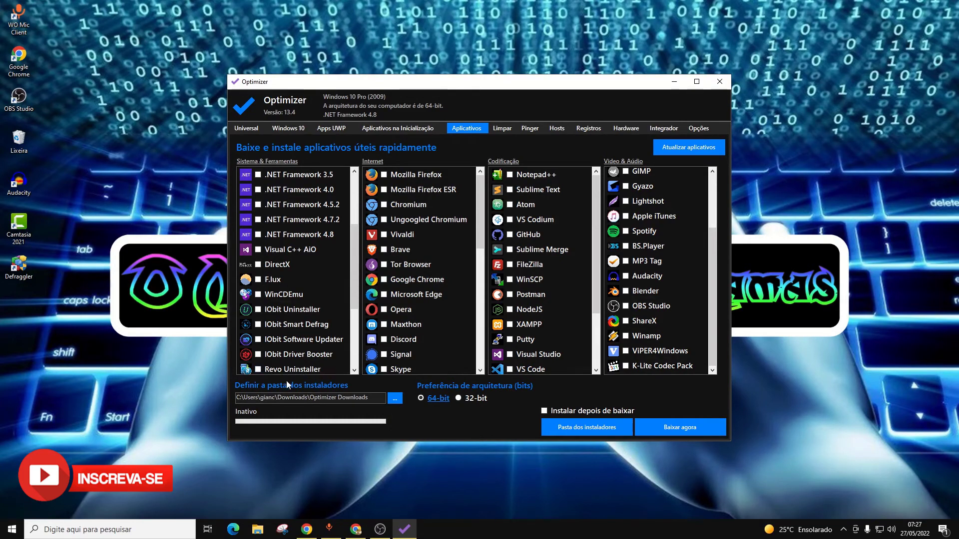
scroll(328, 270, "up", 3)
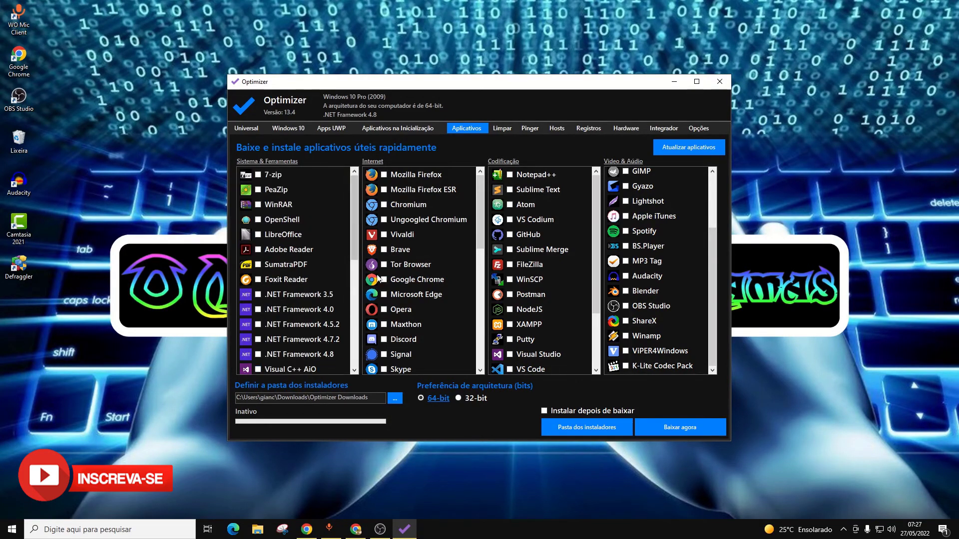
View the cleaning options, the Pinger tool, the hosts file editor and the registry repair options
left_click(500, 131)
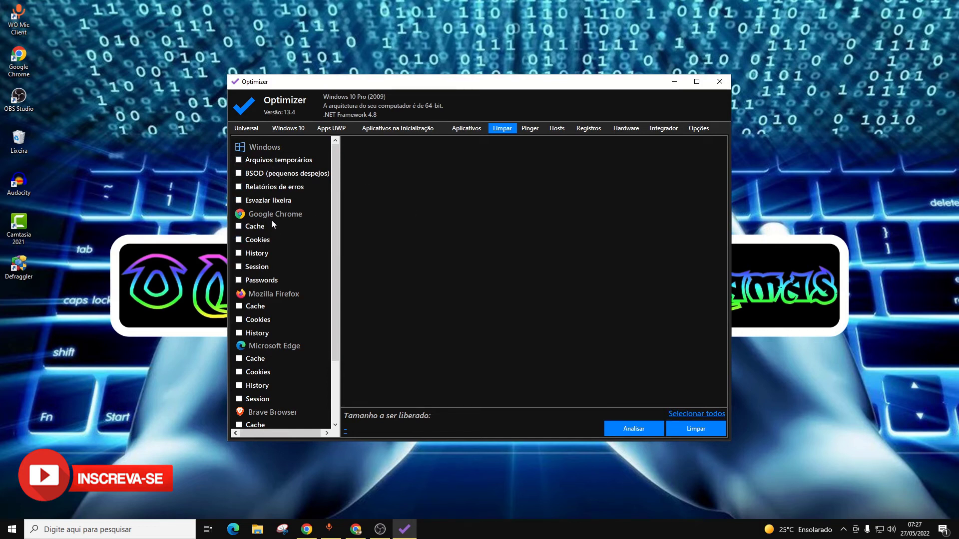
left_click(530, 129)
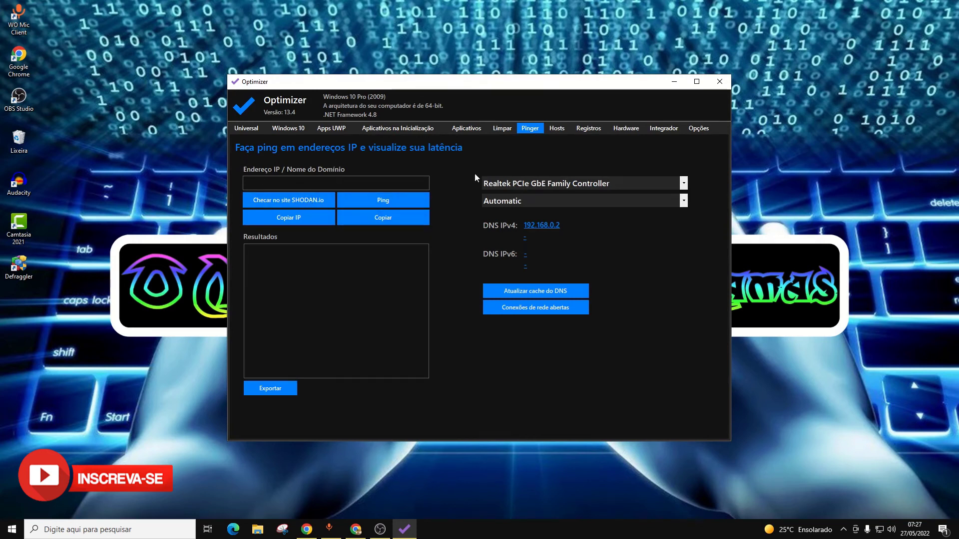
left_click(561, 132)
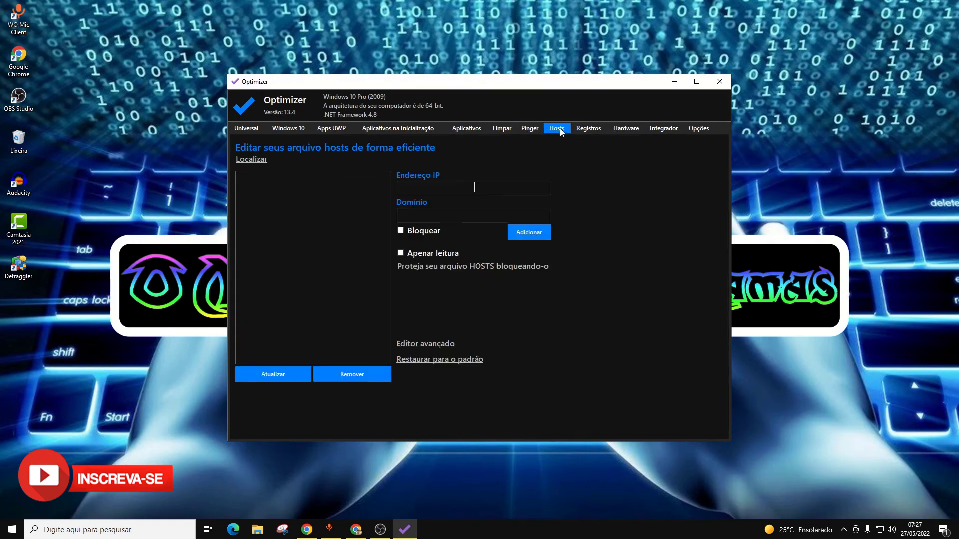
left_click(594, 130)
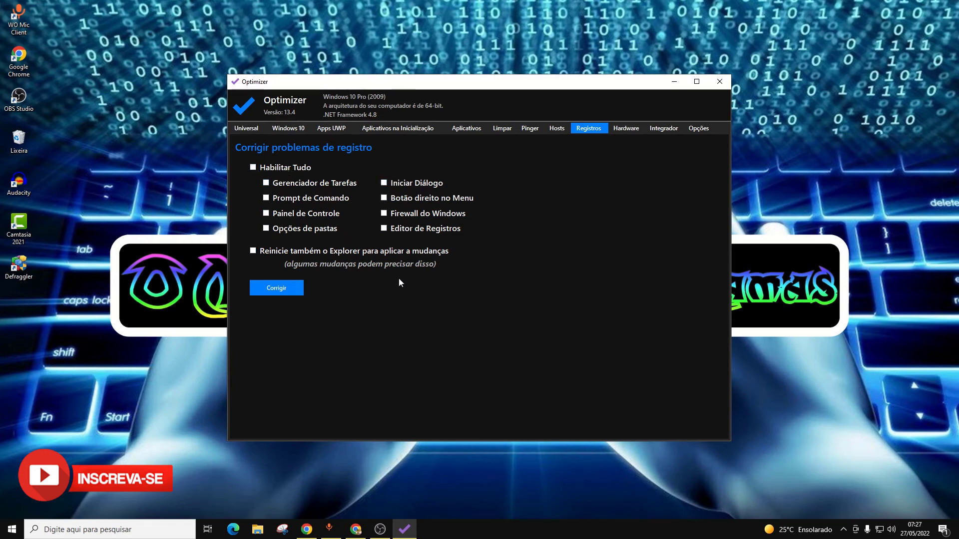
Examine the detailed hardware information, including processor, memory, graphics, motherboard, BIOS and storage
left_click(622, 133)
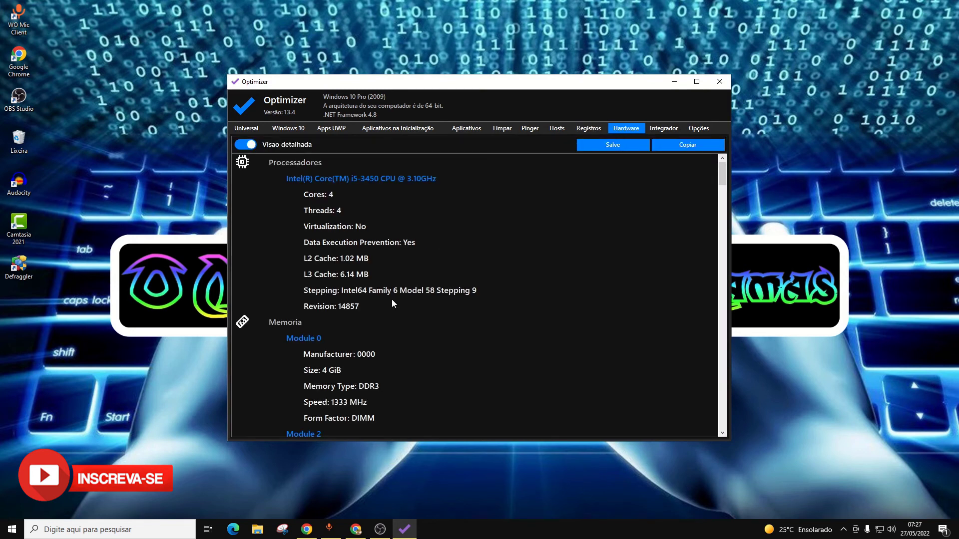
scroll(477, 237, "down", 3)
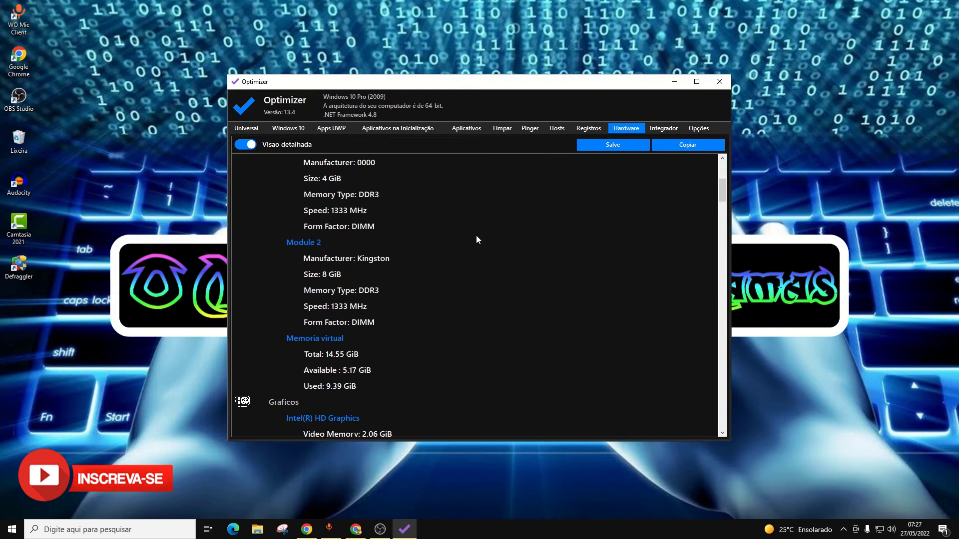
scroll(476, 236, "down", 5)
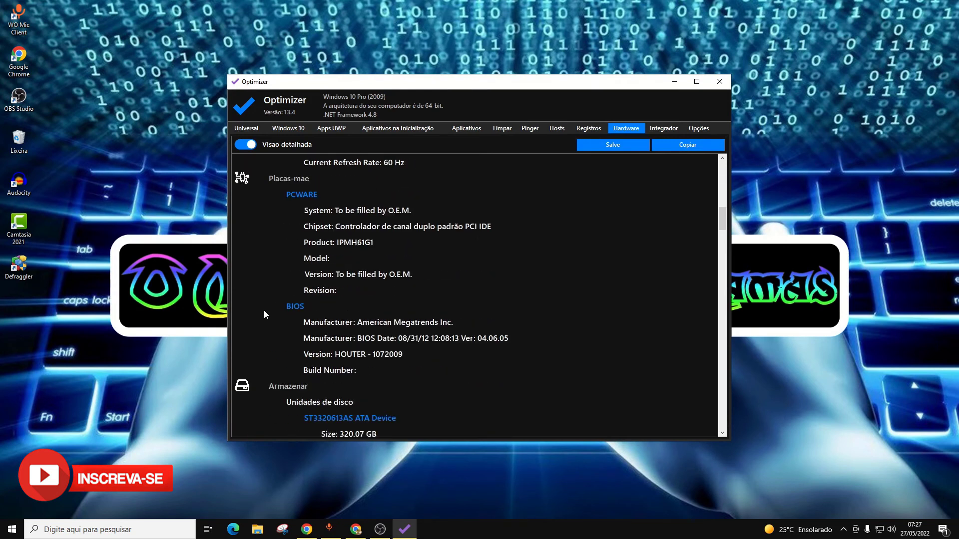
scroll(392, 352, "down", 2)
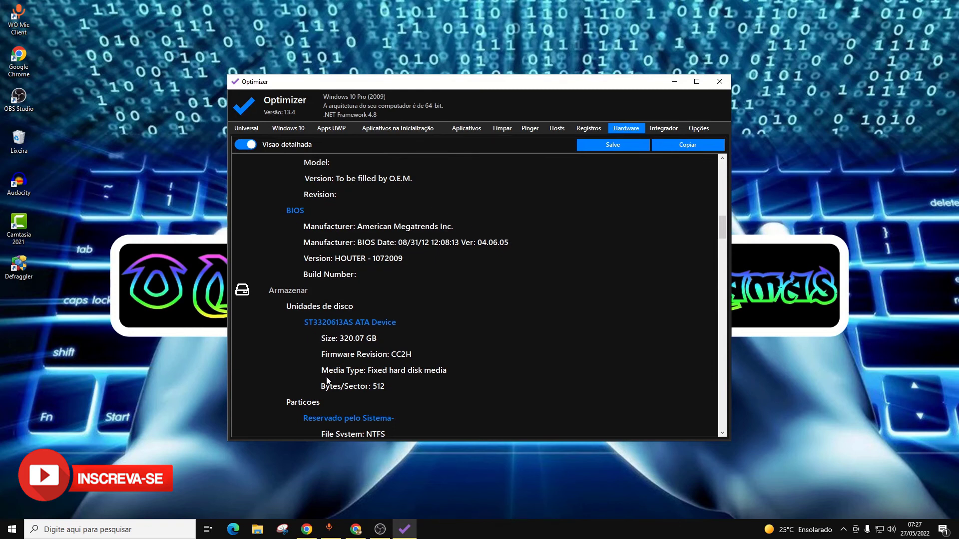
scroll(400, 337, "down", 4)
scroll(402, 330, "up", 10)
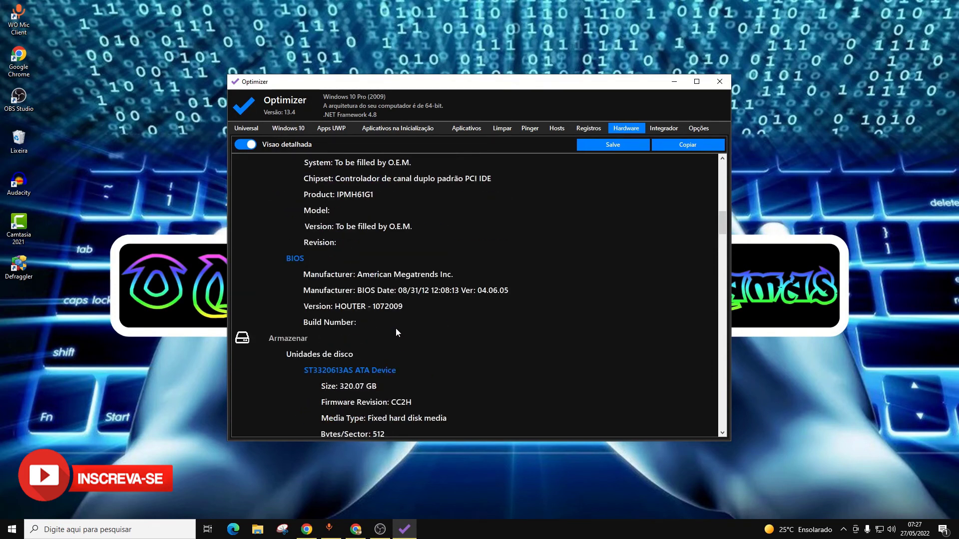
scroll(392, 333, "up", 7)
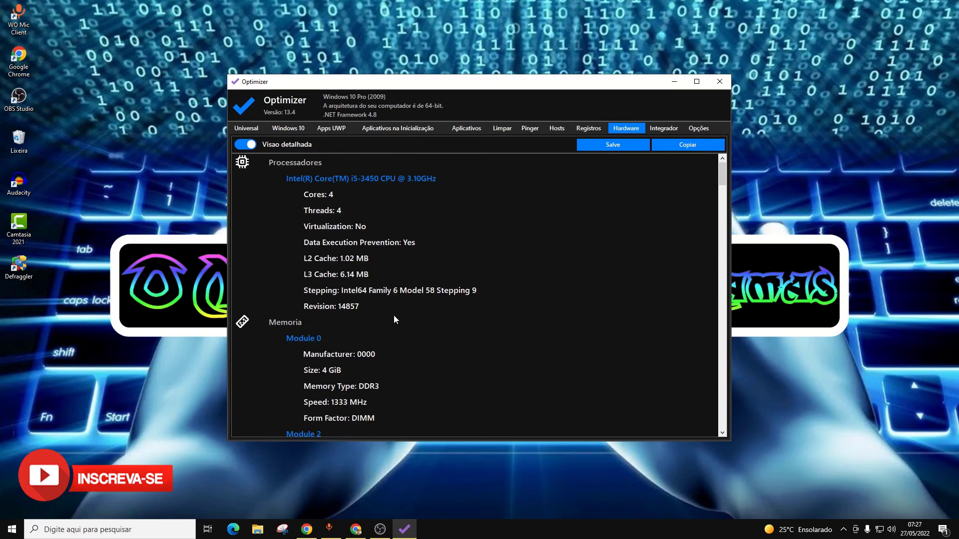
Try the Ruby, Amethyst and Jade themes in the program options and set the theme to Amber
left_click(670, 131)
left_click(703, 129)
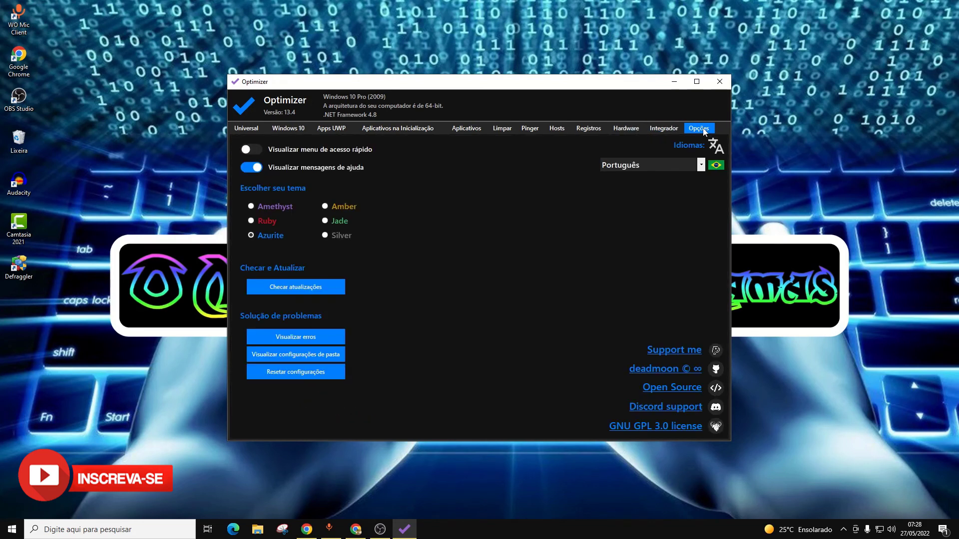
left_click(252, 222)
left_click(268, 205)
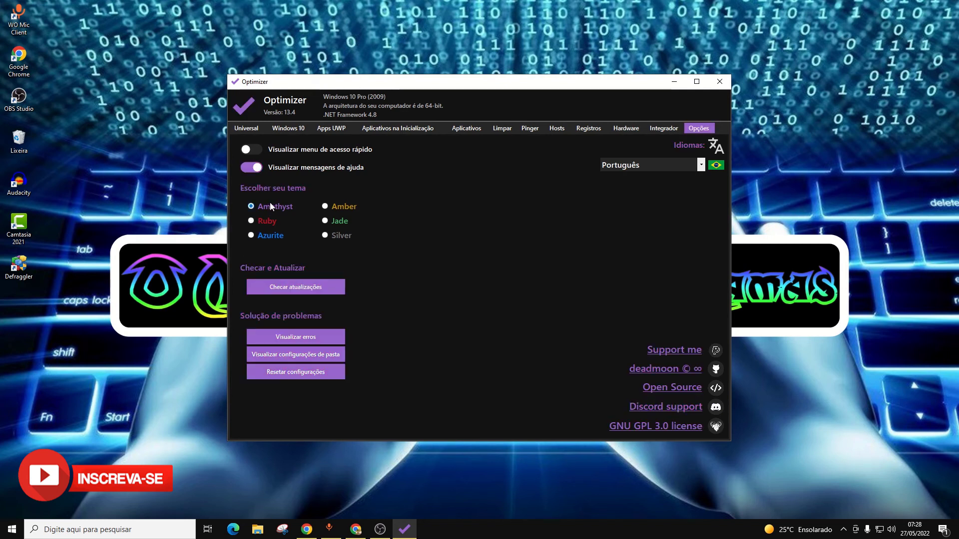
left_click(333, 223)
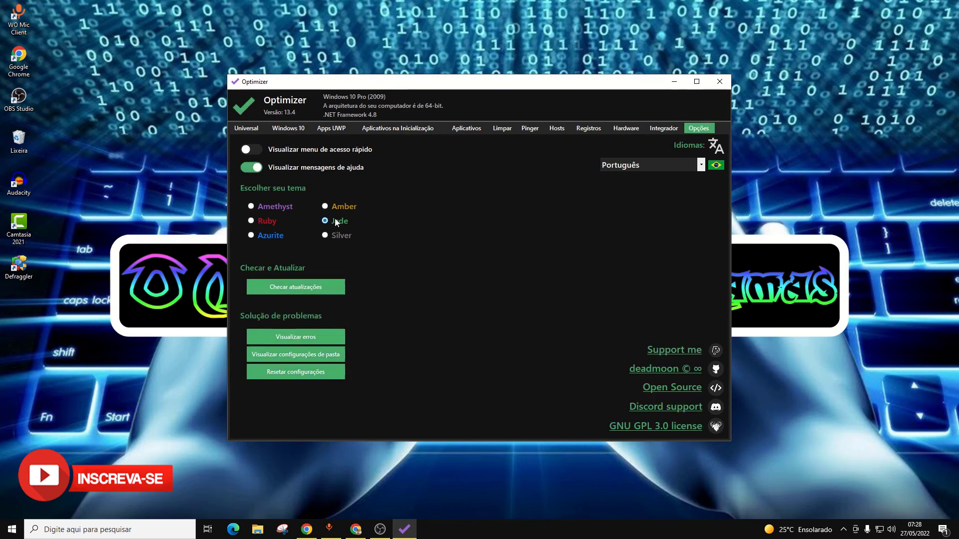
left_click(336, 211)
left_click(334, 206)
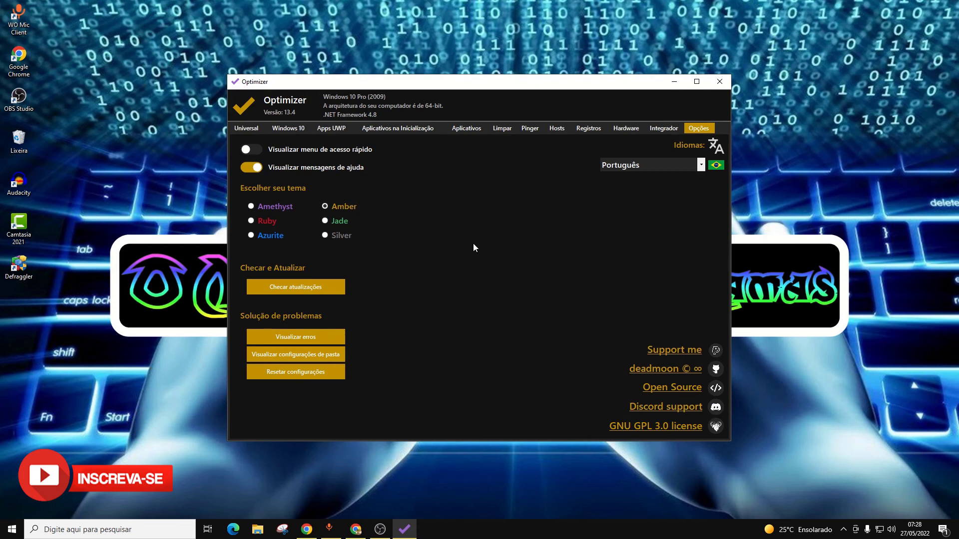
Toggle the Windows 10 option Desativar Histórico de Acesso Rápido off and on again
left_click(278, 129)
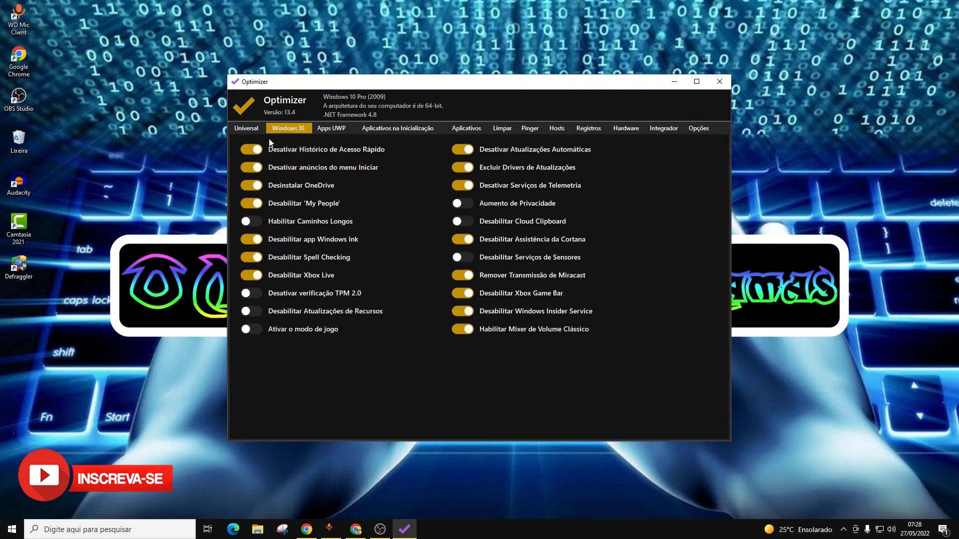
left_click(250, 152)
left_click(249, 150)
left_click(380, 530)
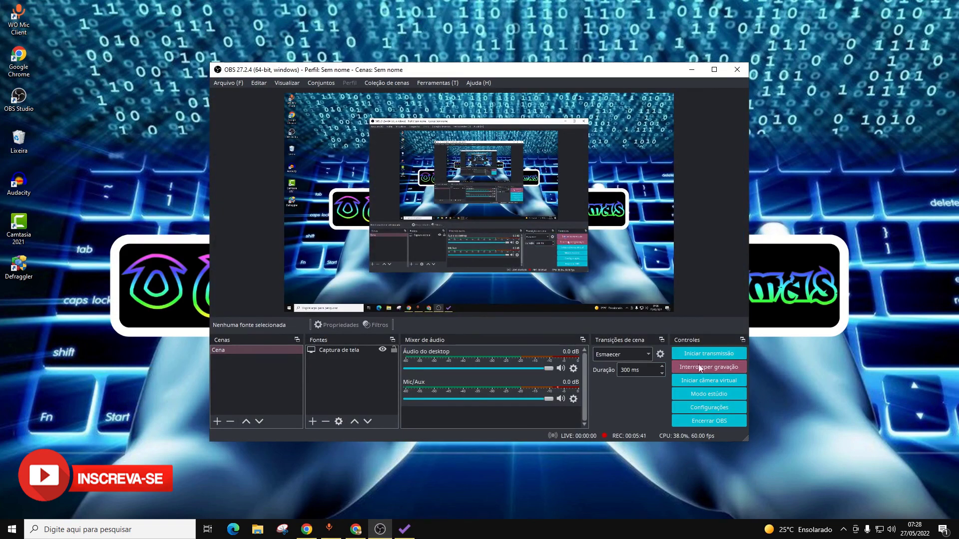